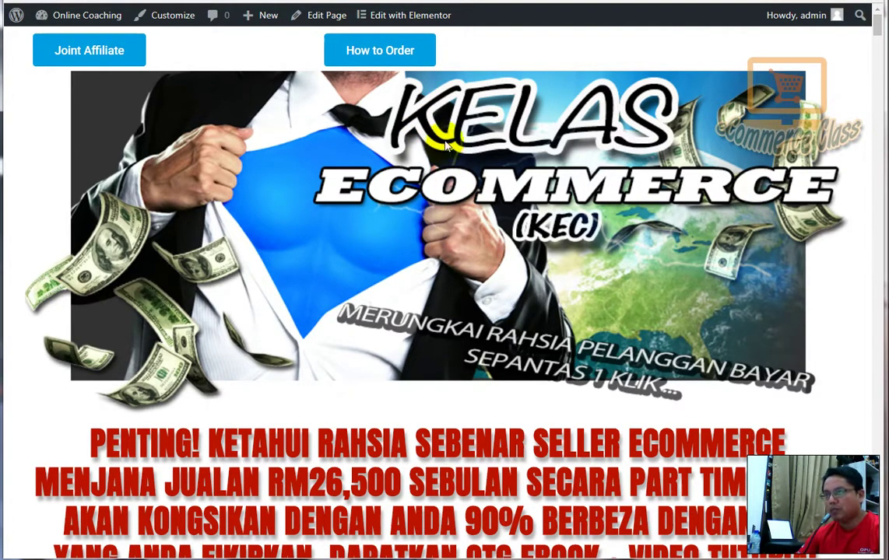
- Open the Affiliate Kelas eCommerce page and review benefits like 40% commission down to Join Affiliate Sekarang
left_click(69, 61)
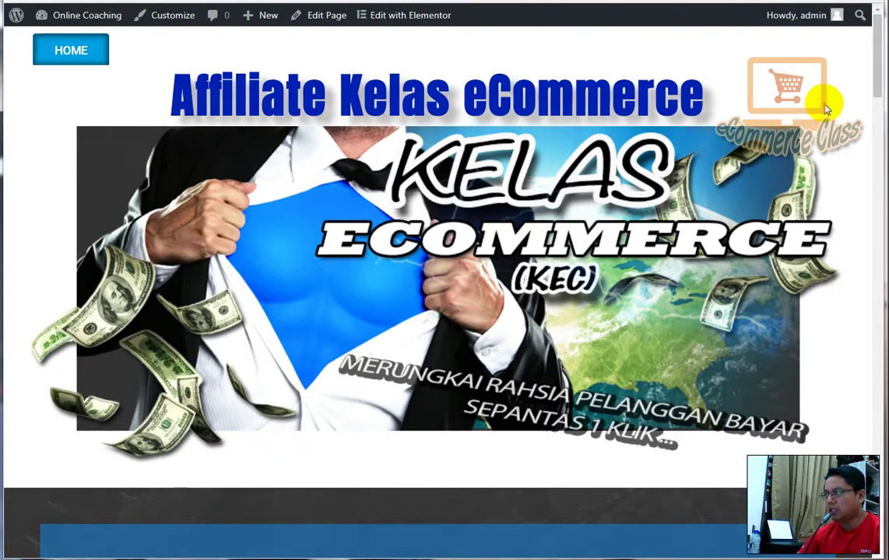
scroll(823, 101, "down", 3)
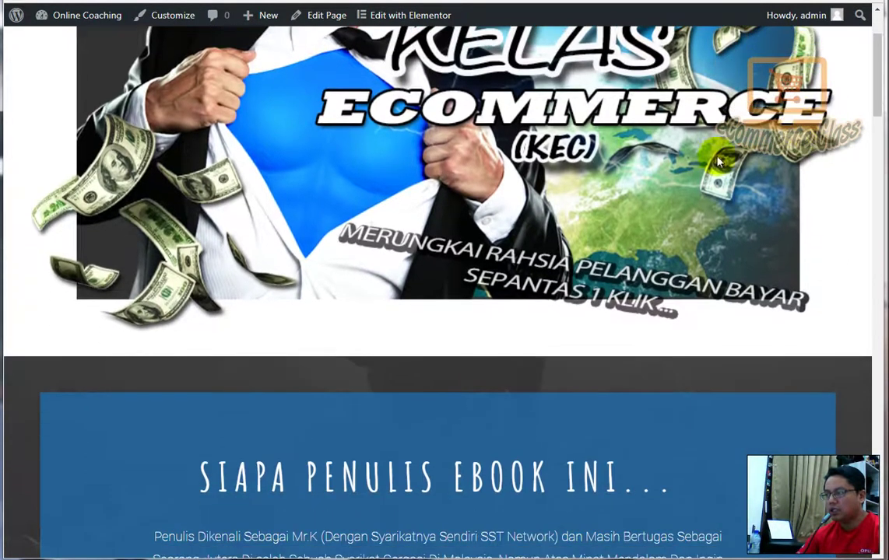
scroll(718, 171, "down", 3)
scroll(744, 211, "down", 4)
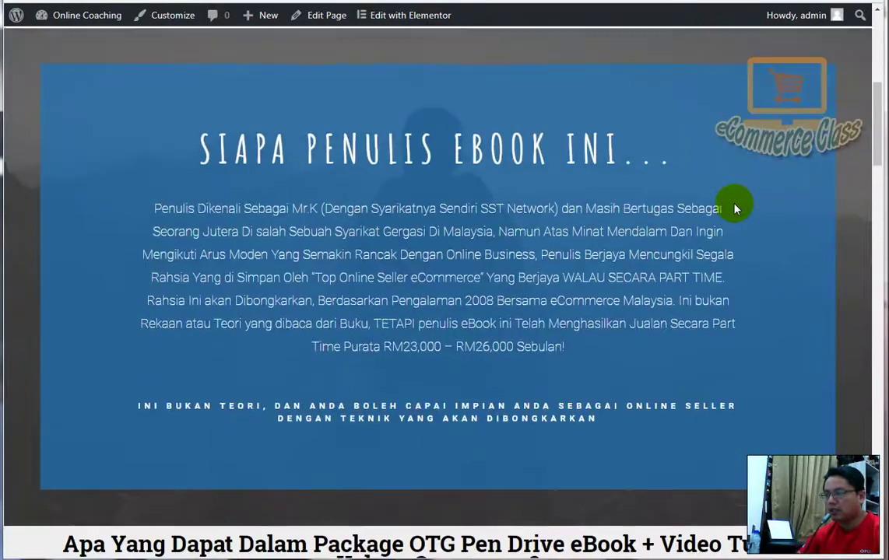
scroll(737, 205, "down", 3)
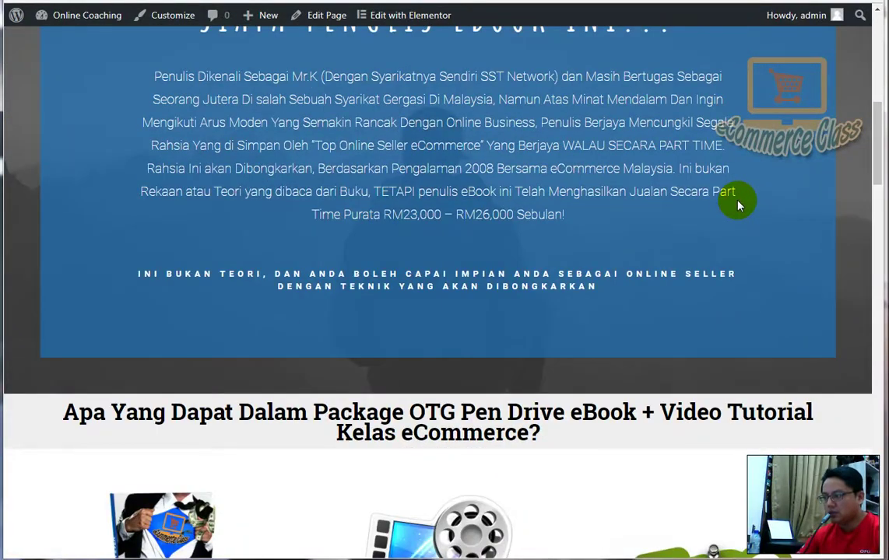
scroll(738, 204, "down", 9)
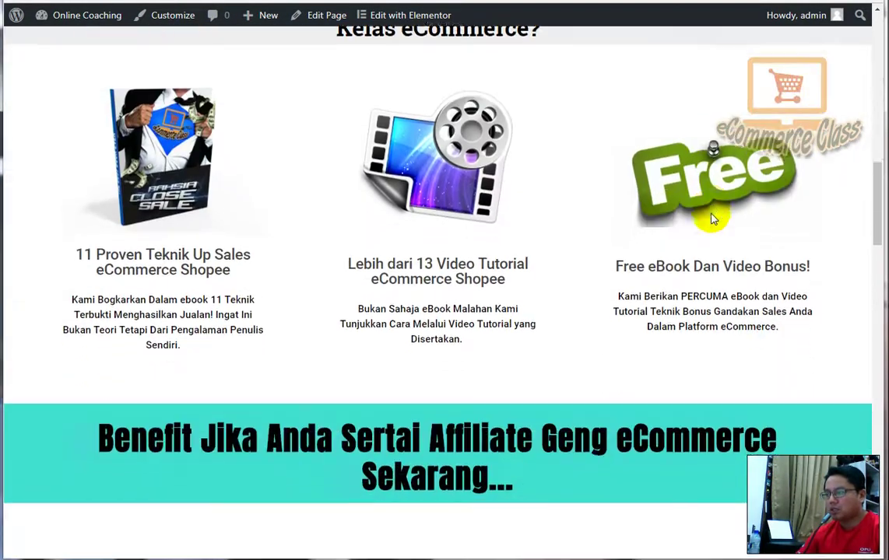
scroll(709, 216, "down", 3)
scroll(697, 218, "down", 2)
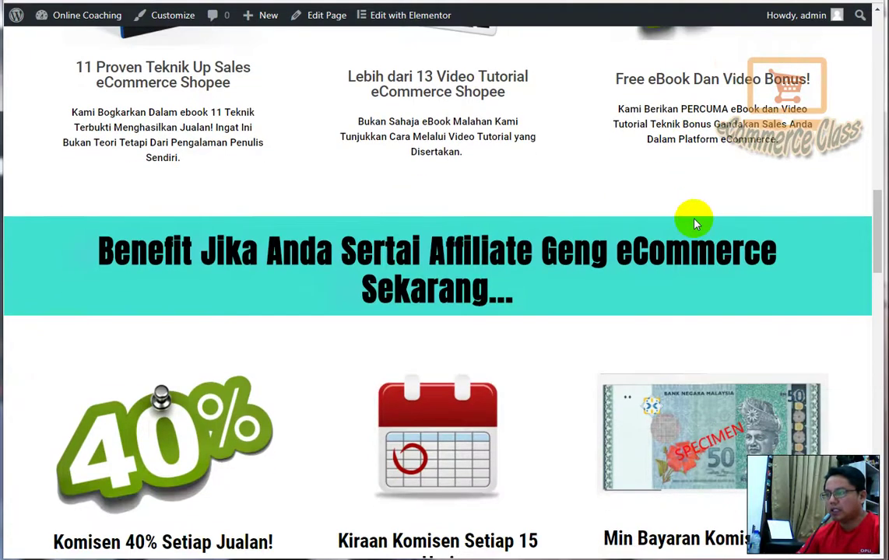
scroll(631, 214, "down", 2)
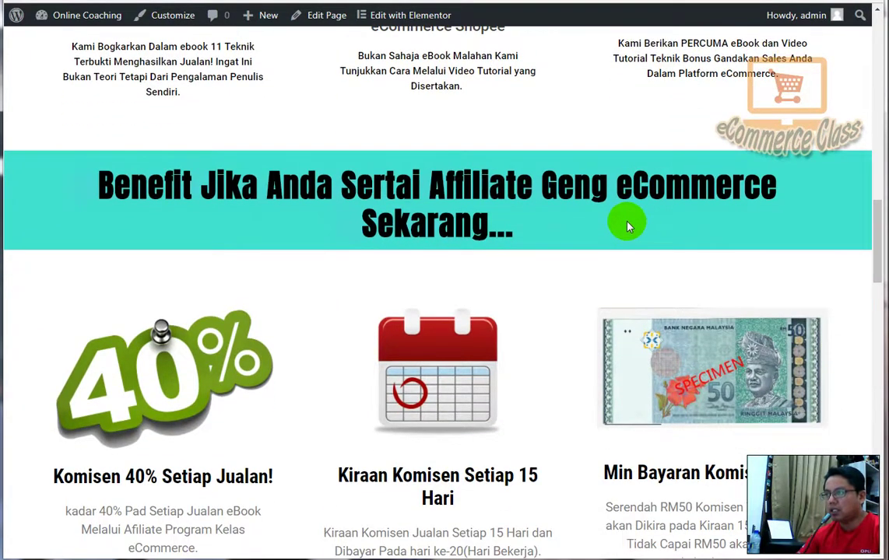
scroll(629, 226, "down", 4)
scroll(618, 184, "down", 2)
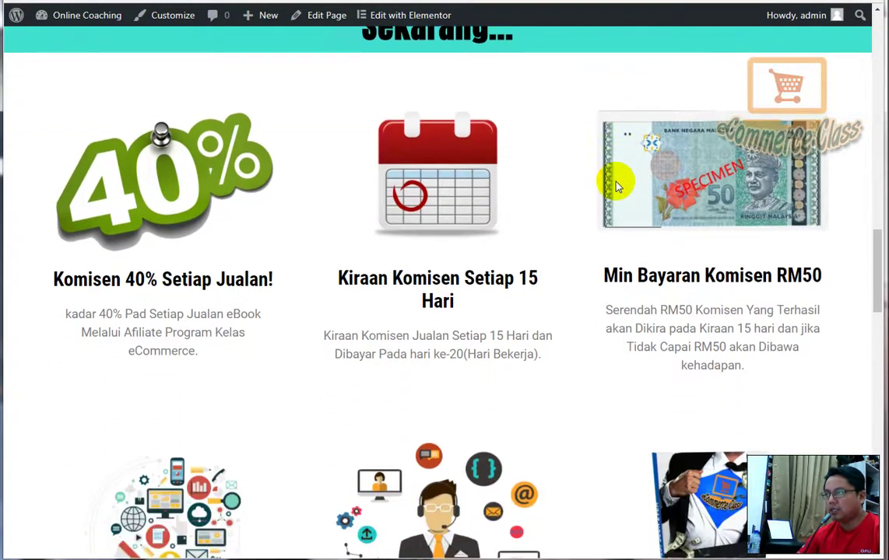
scroll(617, 184, "down", 2)
scroll(611, 186, "down", 3)
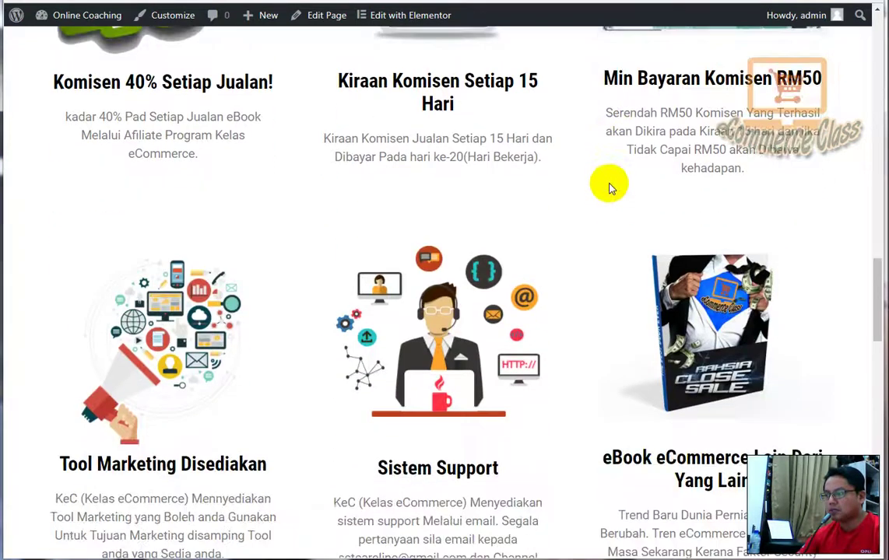
scroll(610, 187, "down", 9)
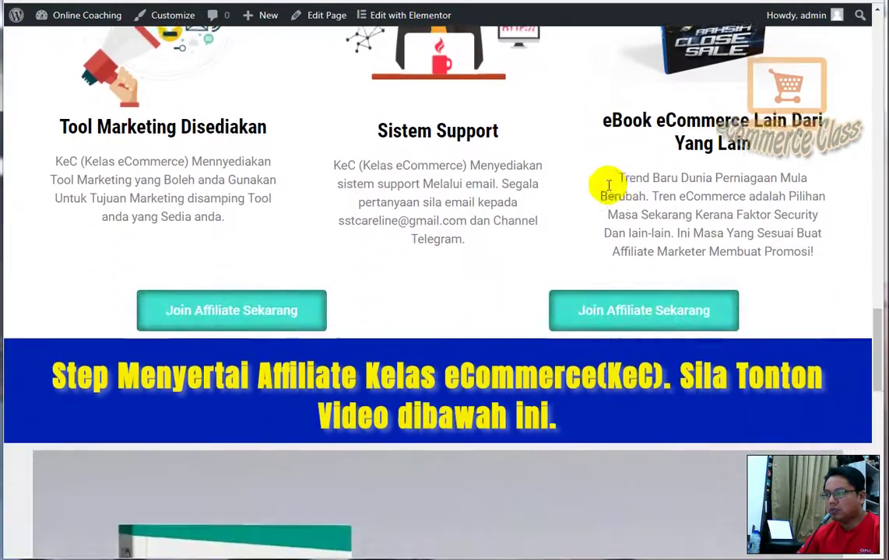
scroll(609, 186, "down", 2)
scroll(619, 189, "up", 2)
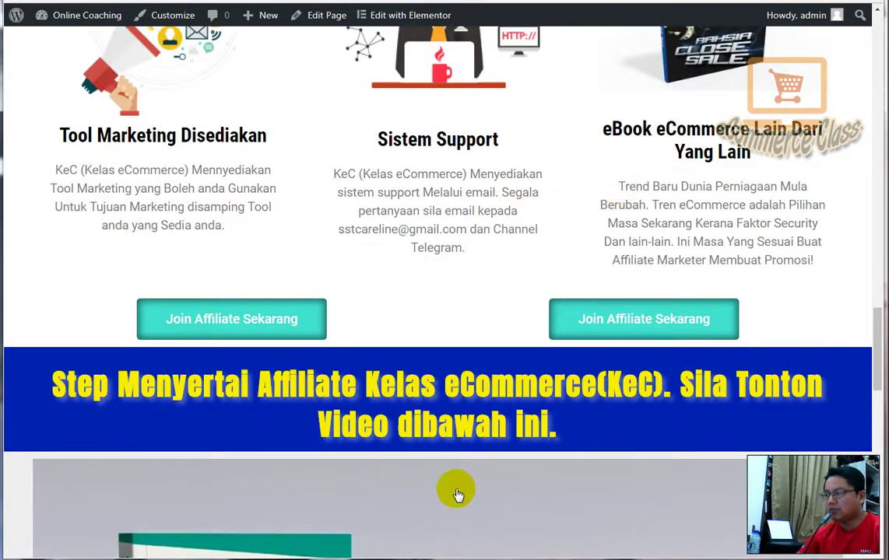
scroll(537, 397, "up", 4)
scroll(523, 391, "down", 2)
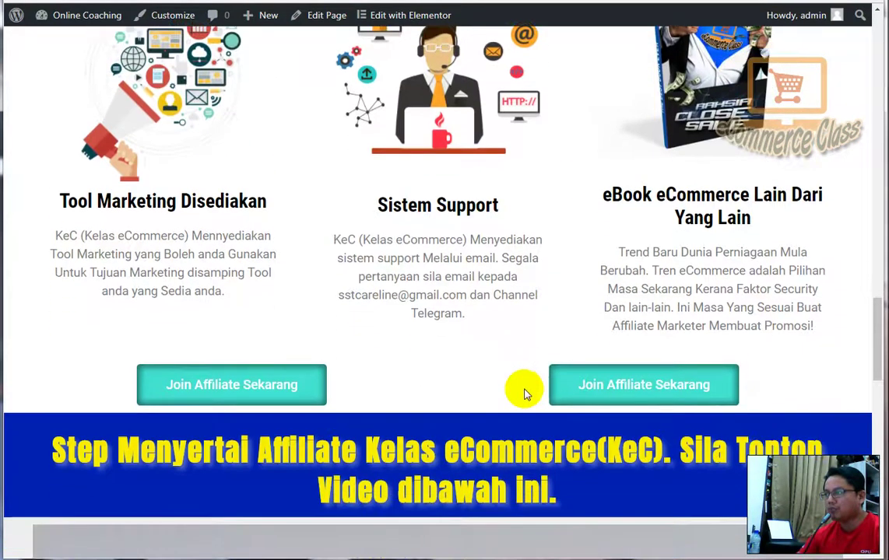
- Go to the Projualan registration form and enter the username and full name
left_click(622, 403)
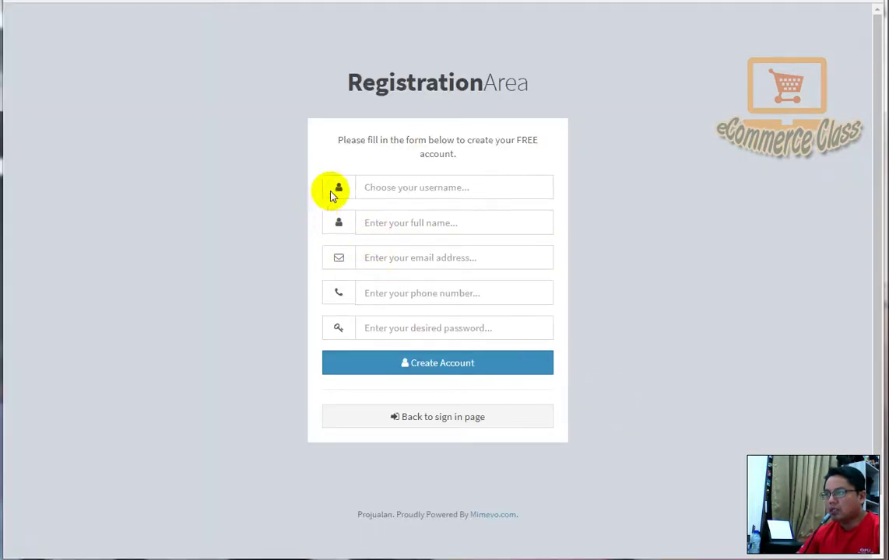
left_click(379, 187)
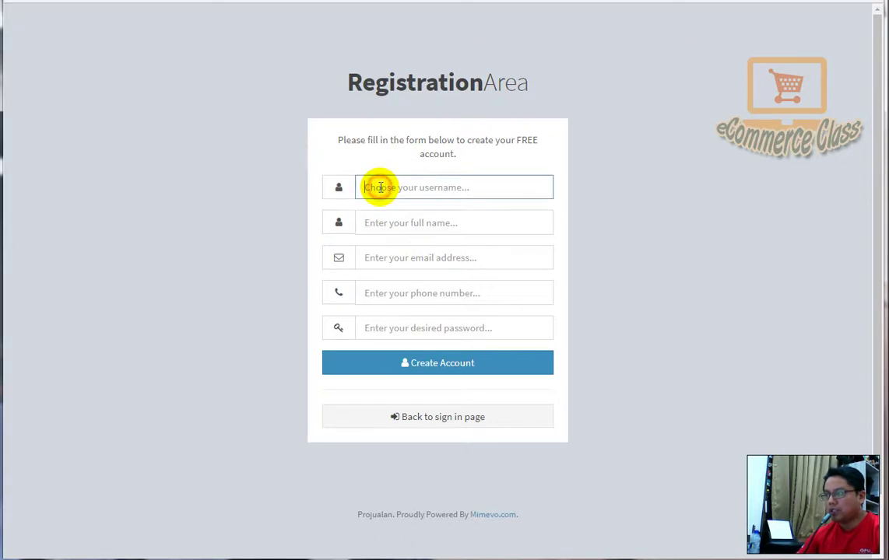
type("k")
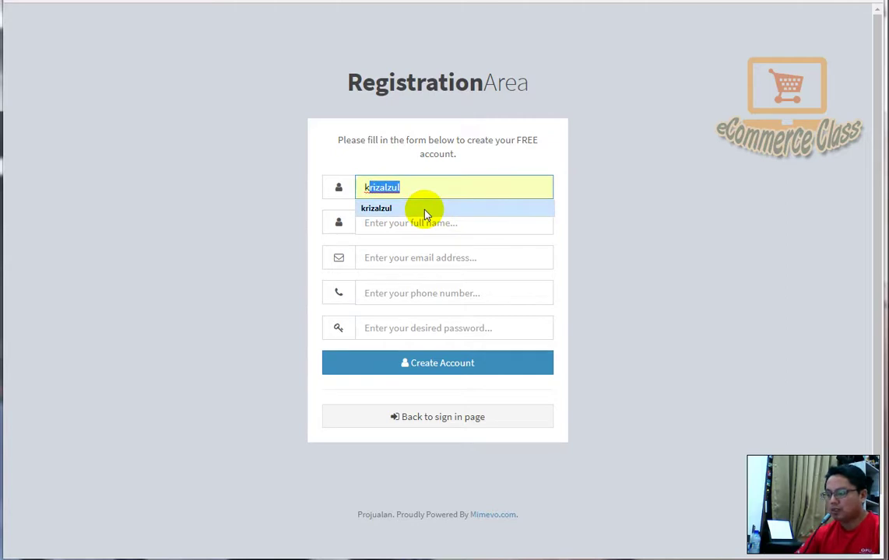
key("BackSpace")
type("Test Sah")
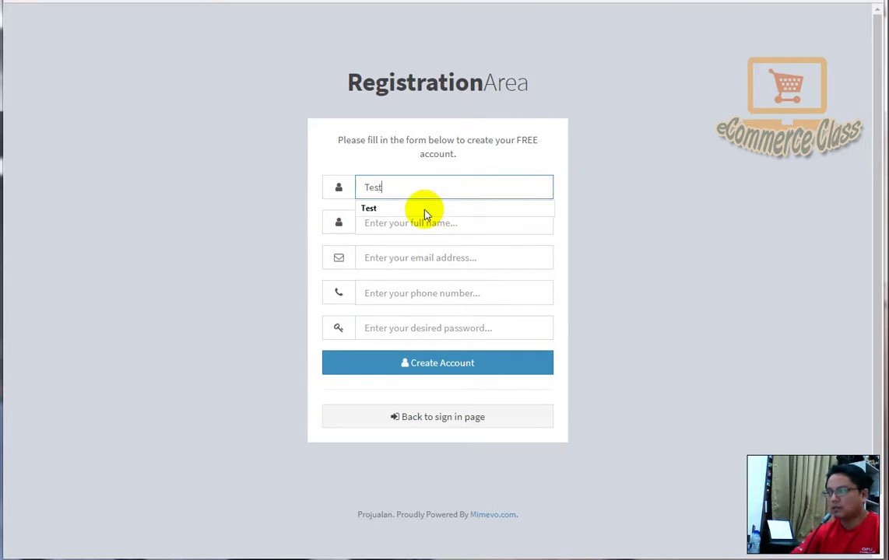
key("BackSpace")
key("BackSpace")
key("BackSpace")
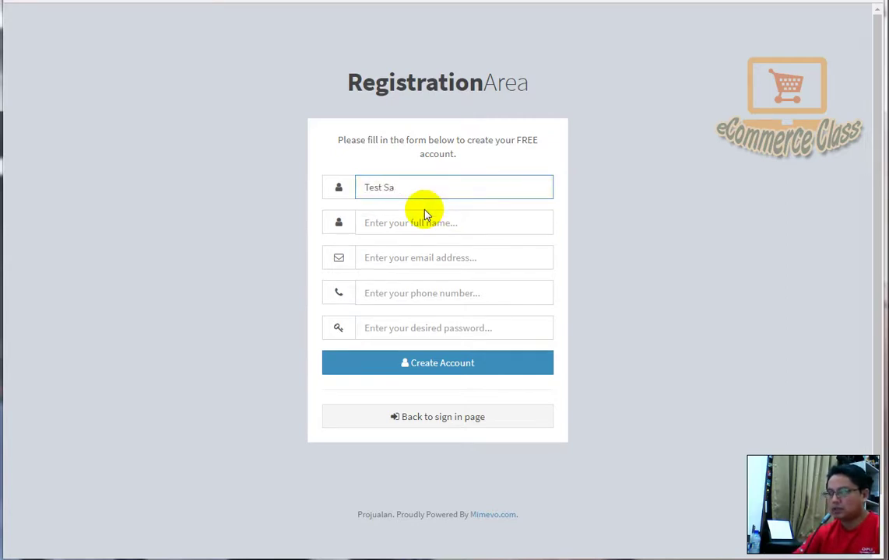
type("No 2")
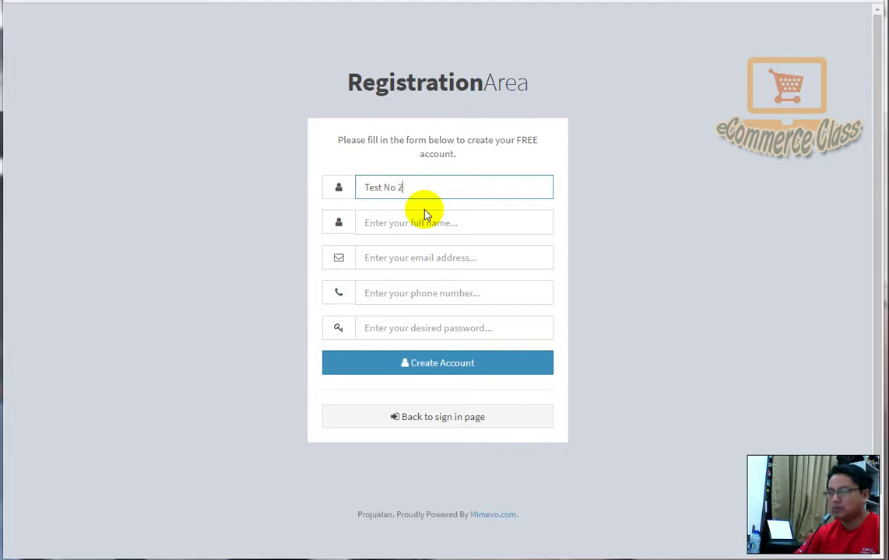
left_click(408, 223)
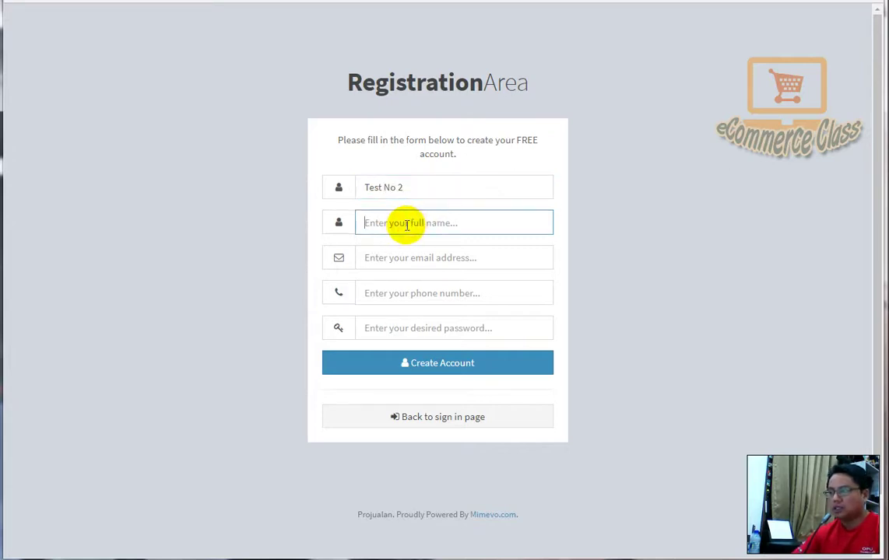
type("Nama Saya Test")
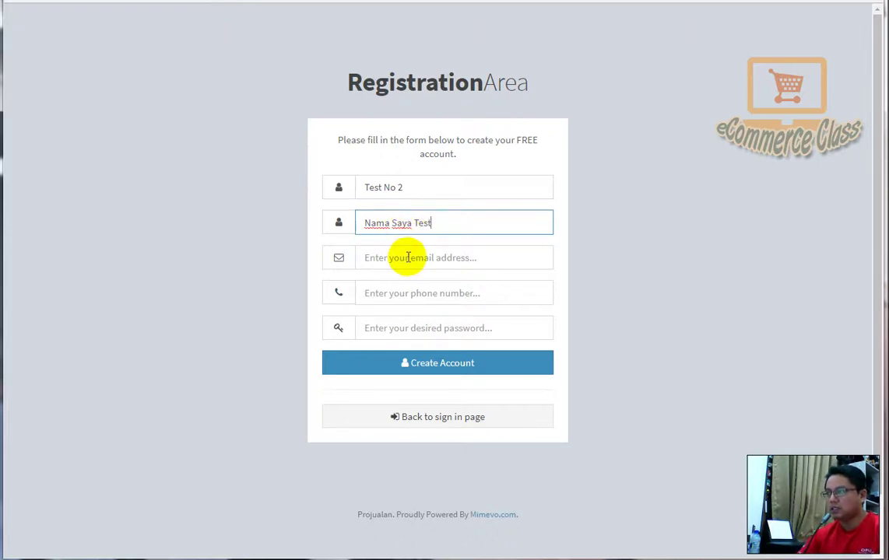
- Fill the e-mail from the saved suggestion, replace the phone number, and enter a password
left_click(406, 257)
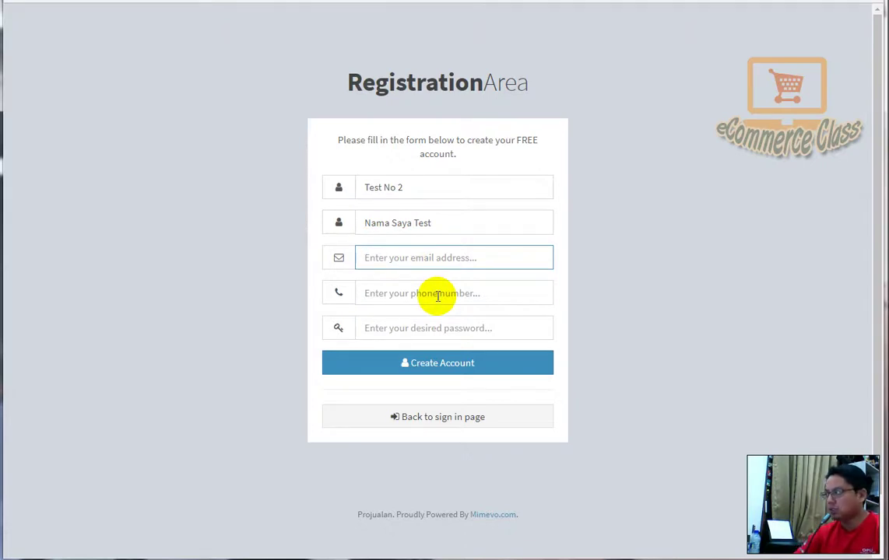
type("r")
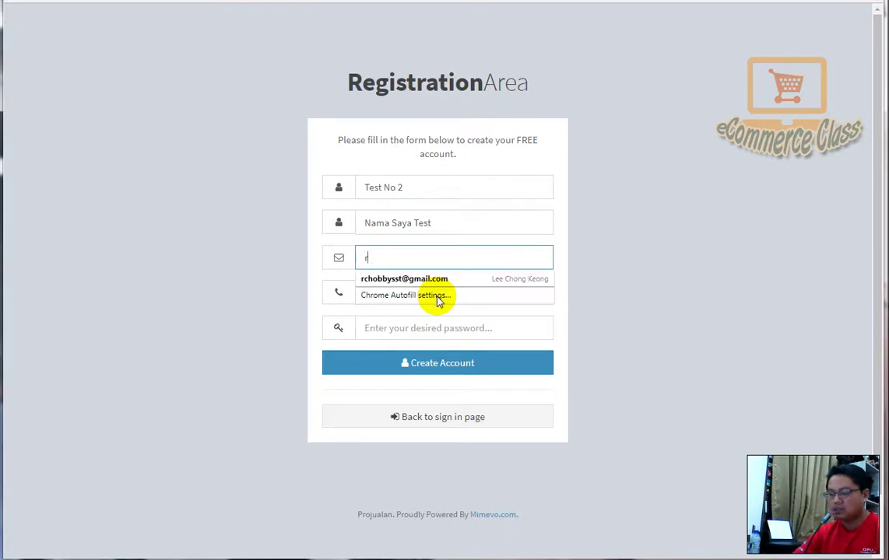
type("c")
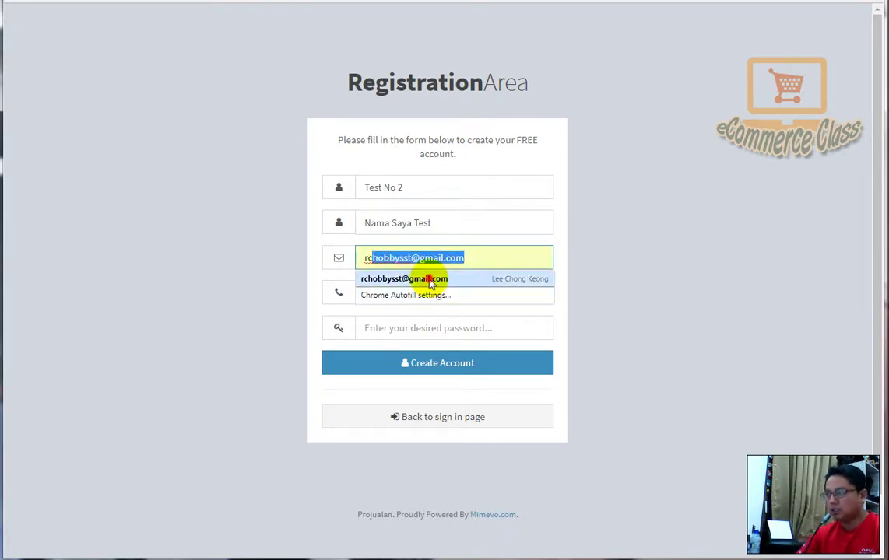
left_click(424, 279)
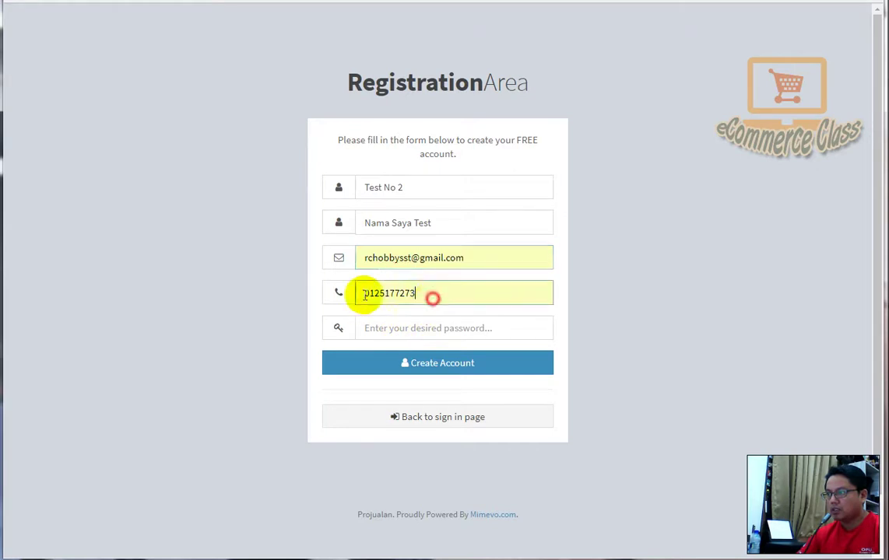
double_click(367, 293)
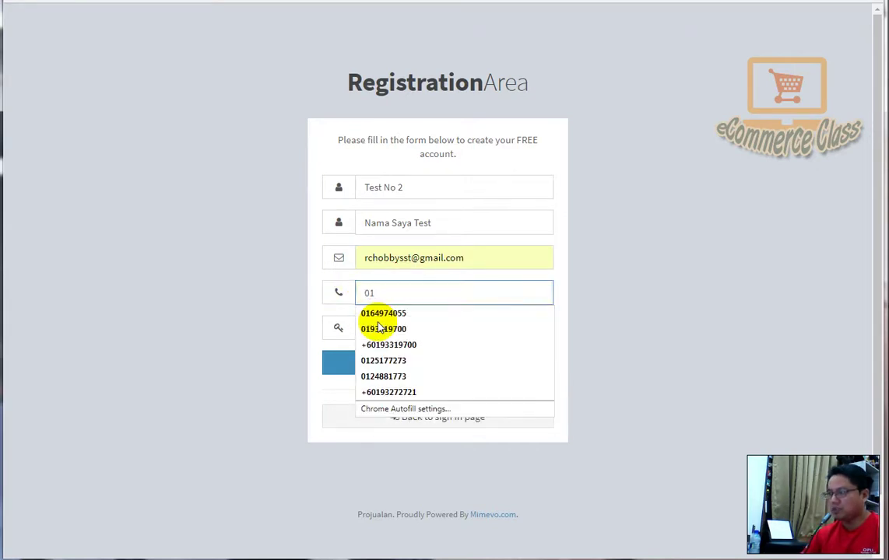
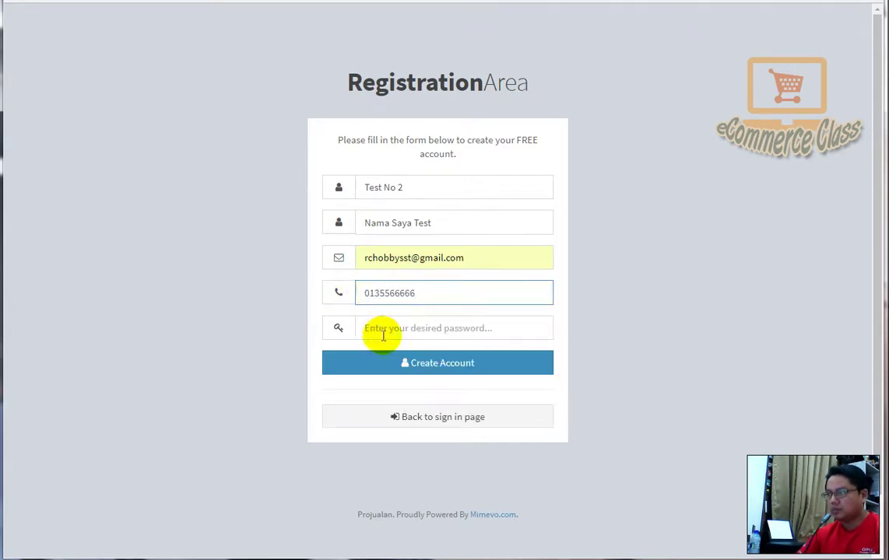
left_click(384, 329)
type("1")
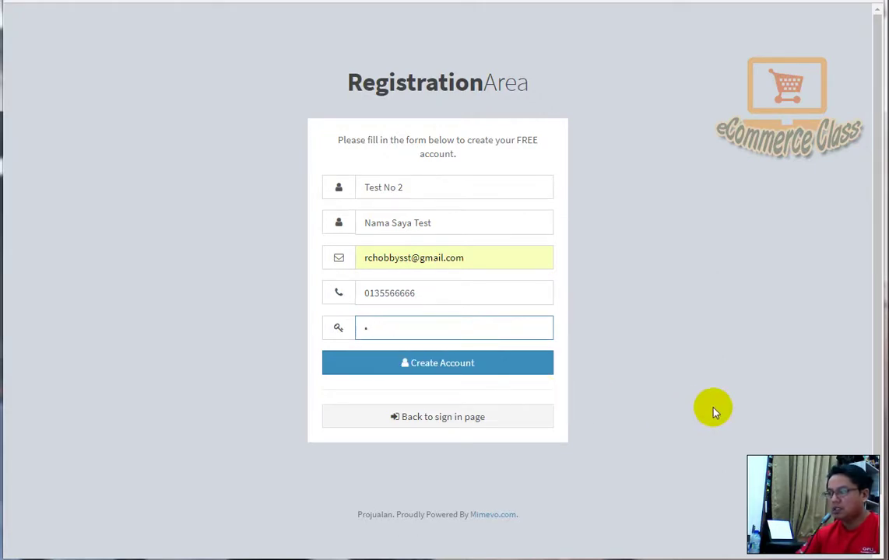
key("BackSpace")
type("1")
key("BackSpace")
type("11")
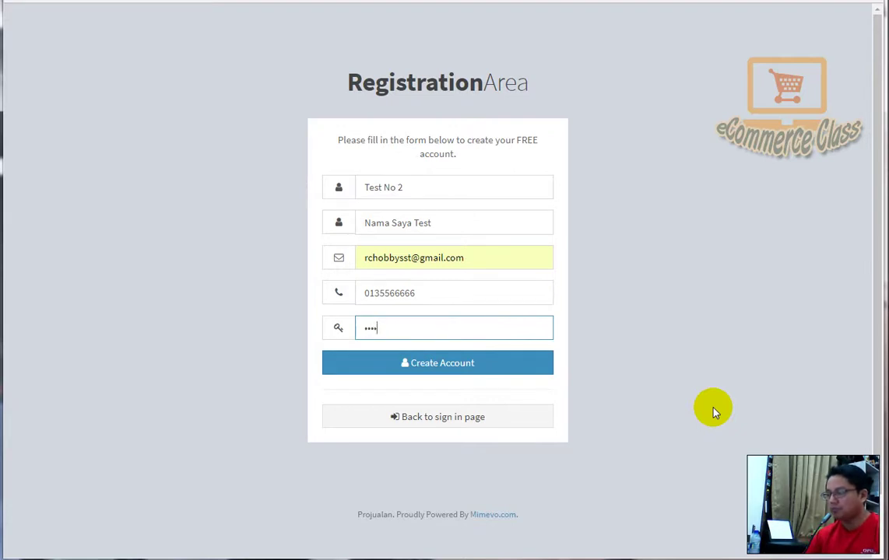
- Submit the registration, trim the rejected username, re-enter the password and resubmit
left_click(443, 371)
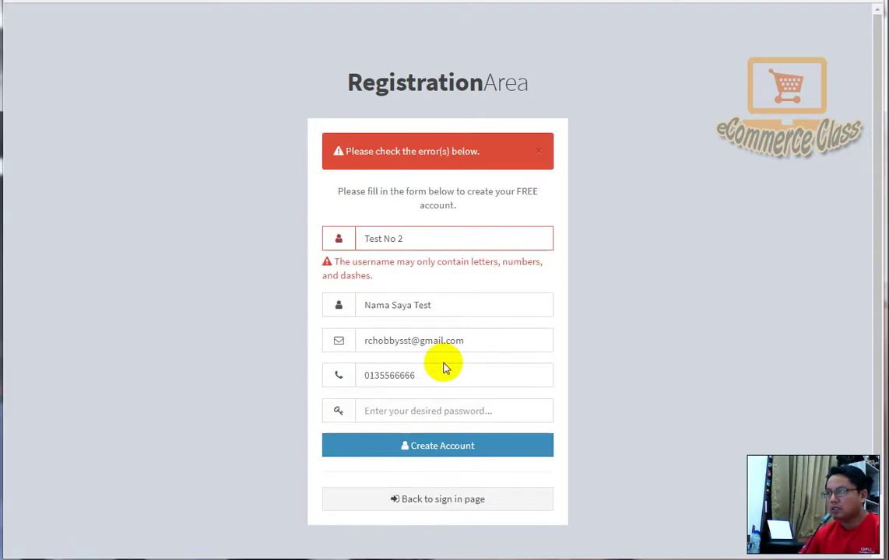
left_click(408, 240)
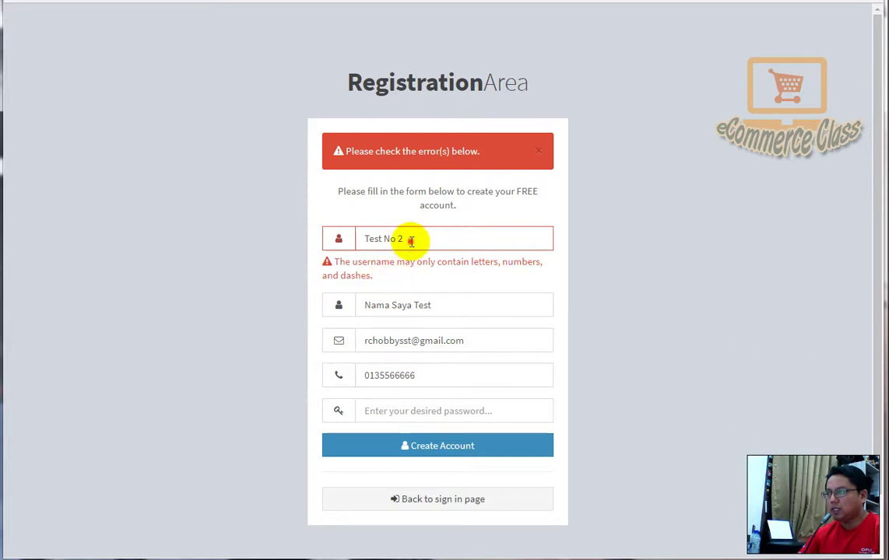
key("BackSpace")
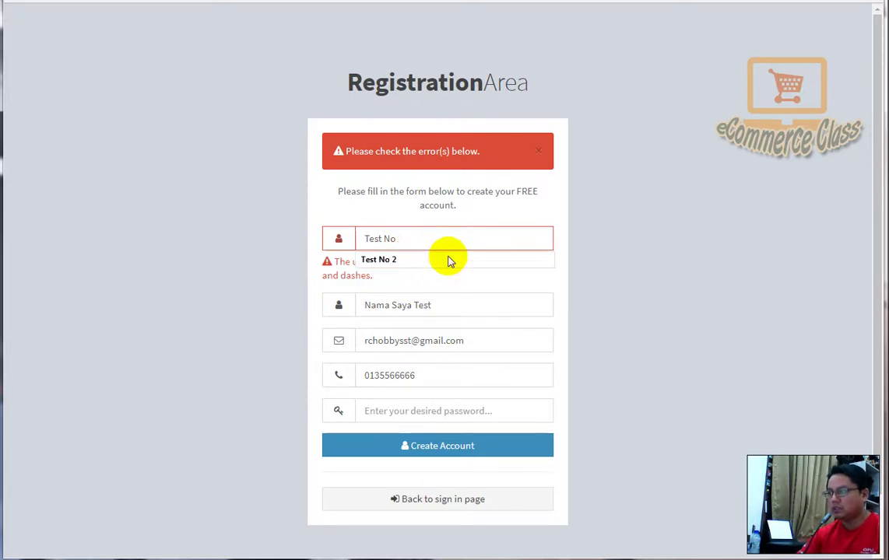
left_click(454, 415)
type("1")
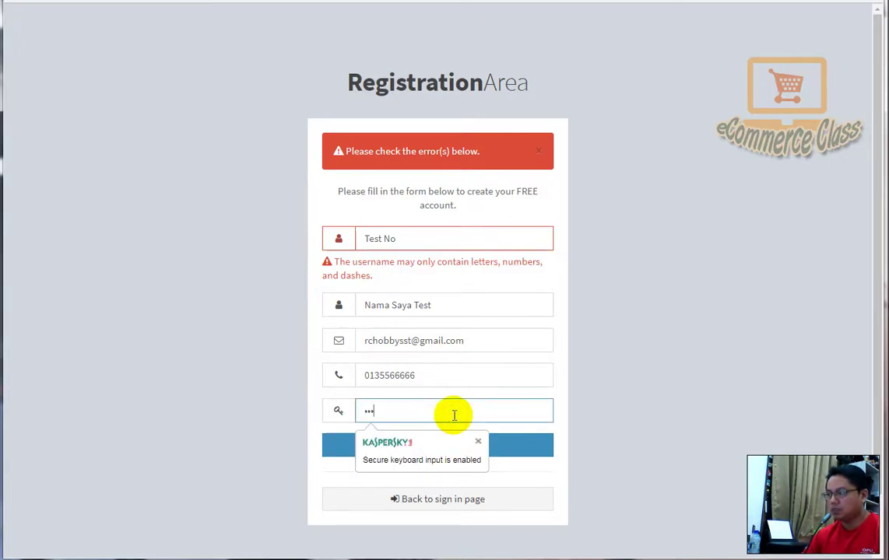
key("BackSpace")
key("BackSpace")
key("BackSpace")
type("1234")
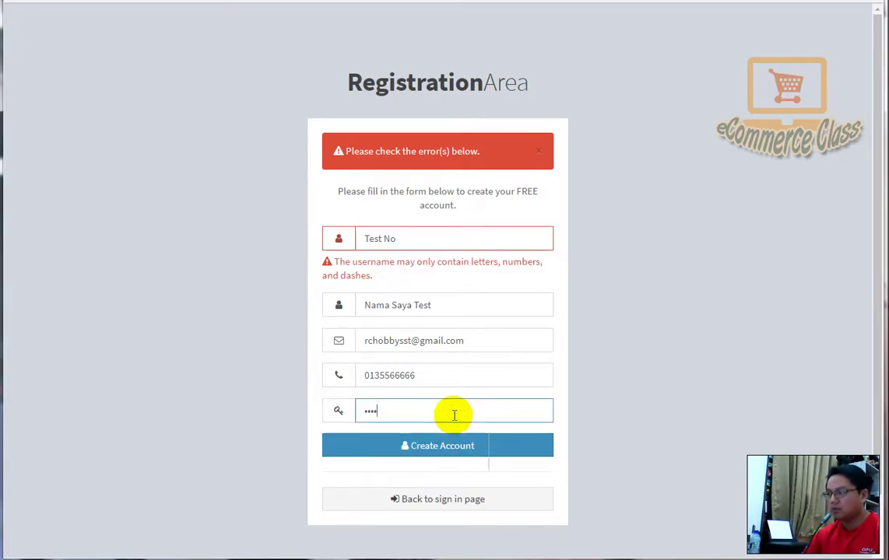
type("56")
left_click(440, 451)
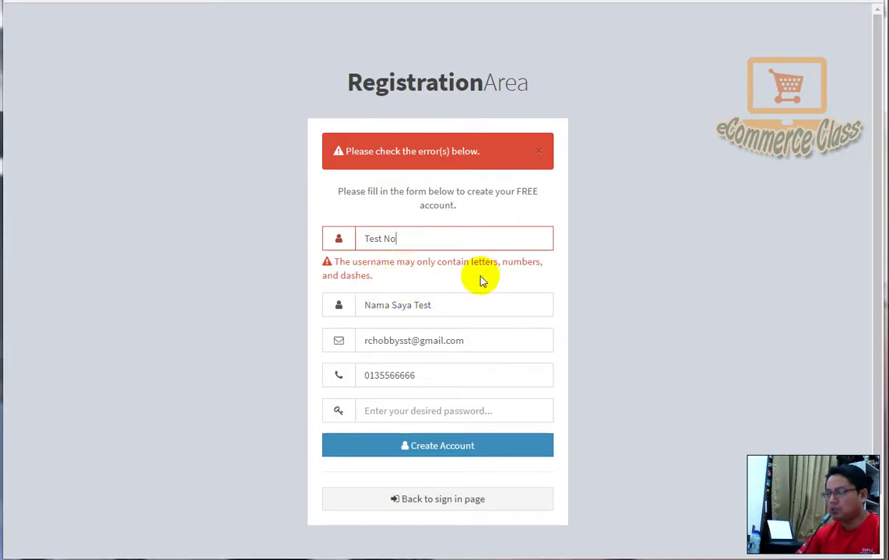
- Remove the spaced part of the username, retype the password and submit the account successfully
key("BackSpace")
key("BackSpace")
key("BackSpace")
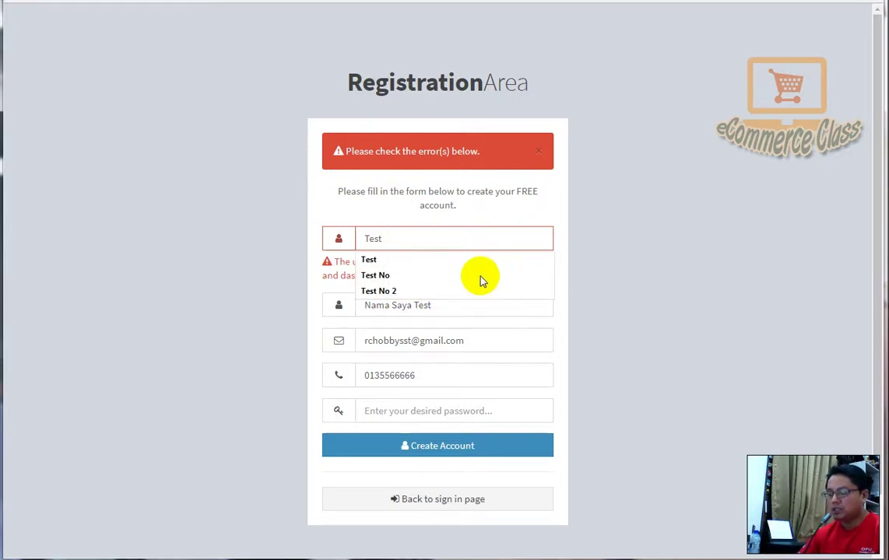
type("no")
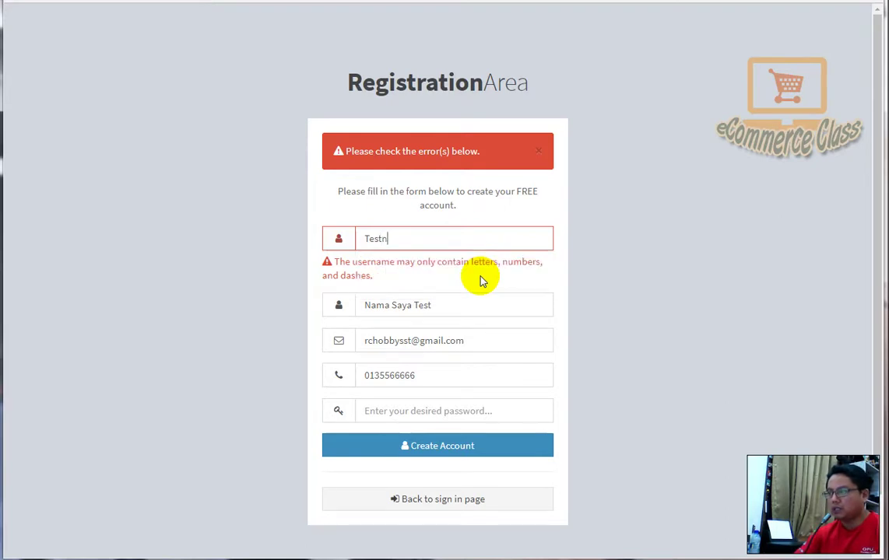
left_click(457, 410)
type("123")
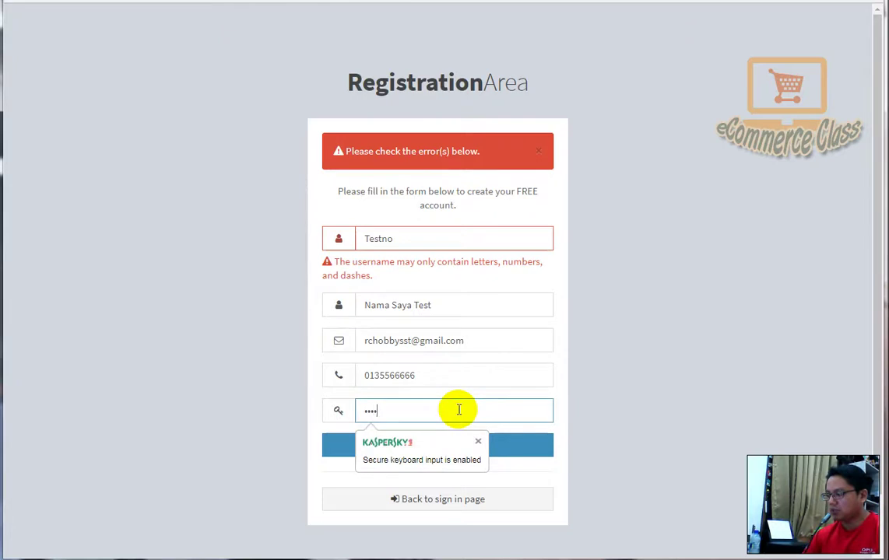
key("BackSpace")
type("123456")
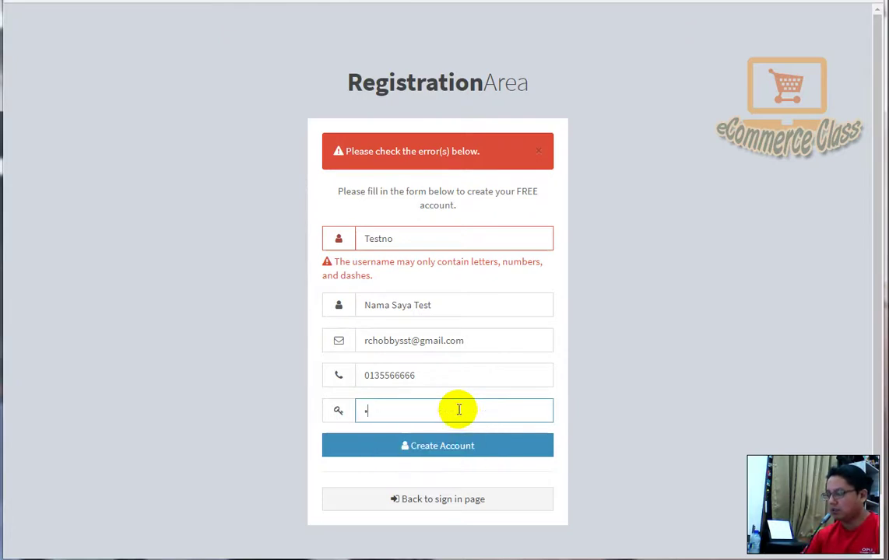
left_click(453, 443)
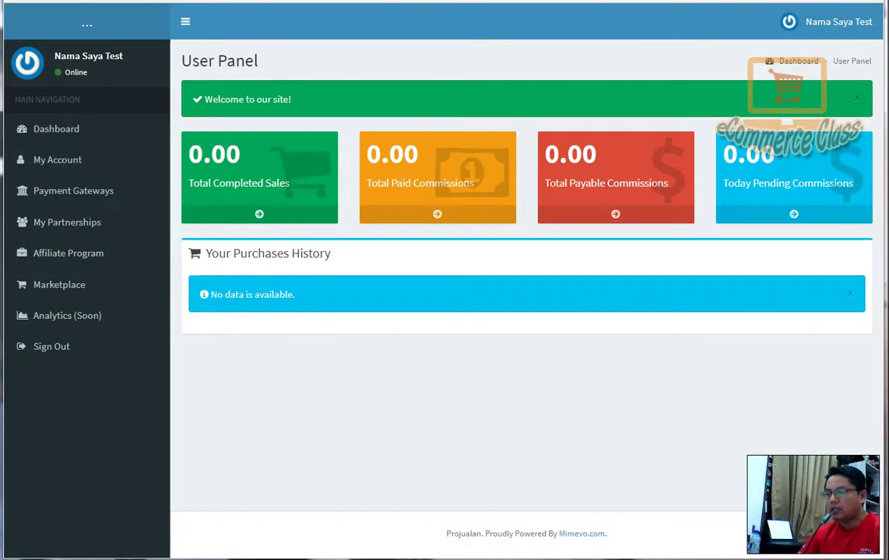
- Bring the Notepad file 'URL Register affiliate.txt' with the Projualan login URL to the front
key("alt+Tab")
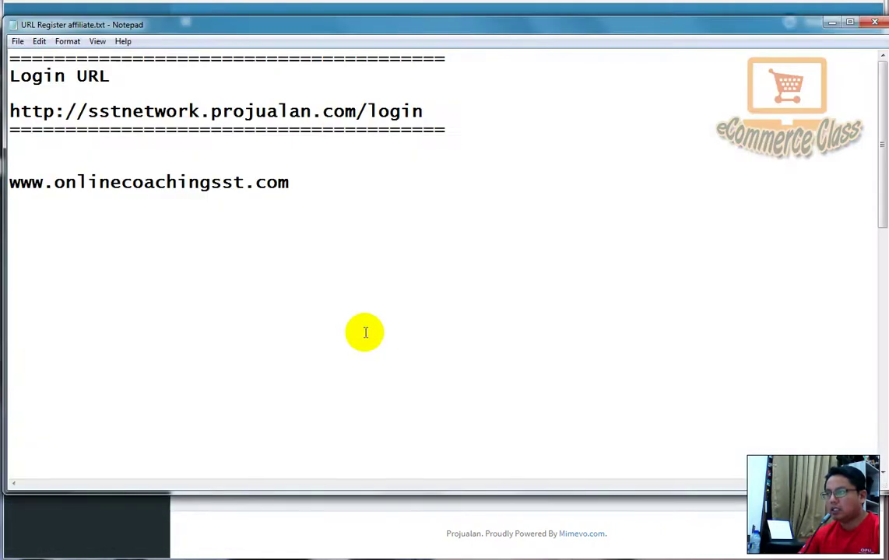
- Restore and then minimize the Notepad URL notes so the User Panel dashboard shows
double_click(163, 29)
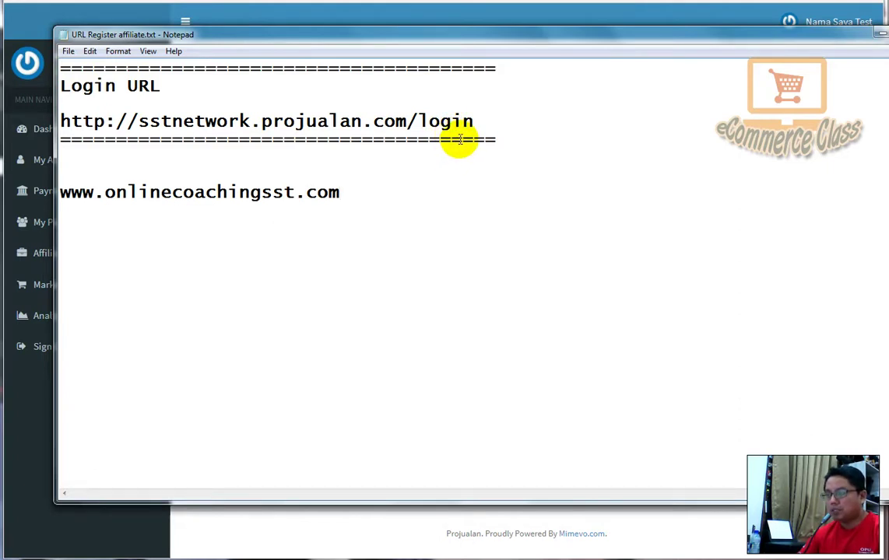
left_click(878, 39)
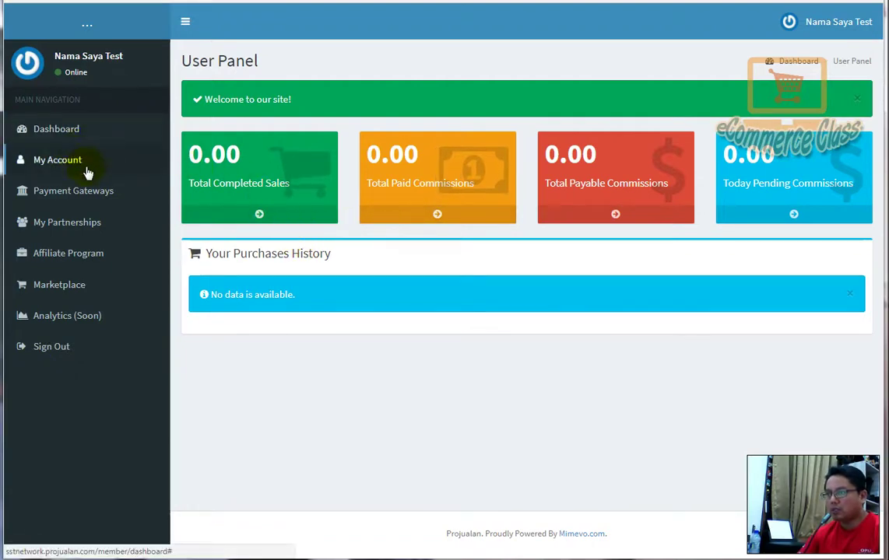
- Open the Marketplace and display the affiliate links for eBook Kelas eCommerce (KeC)
left_click(56, 290)
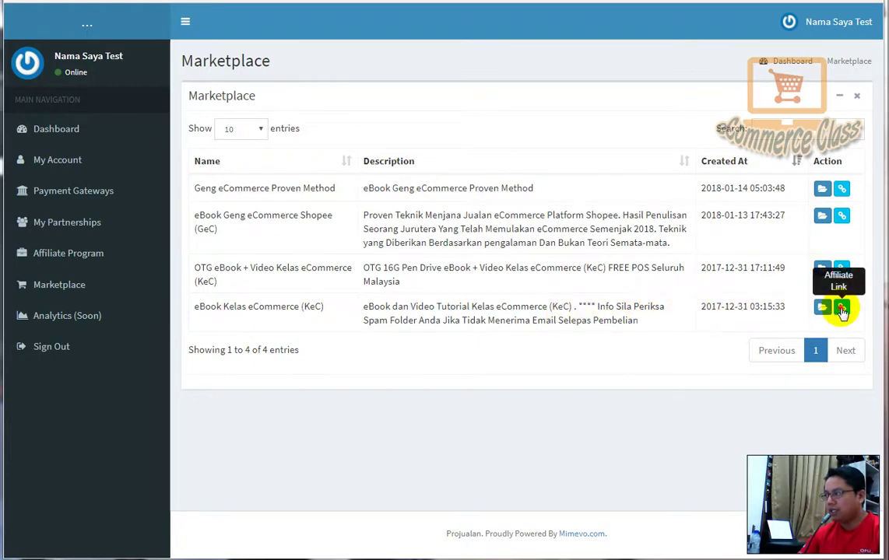
left_click(842, 309)
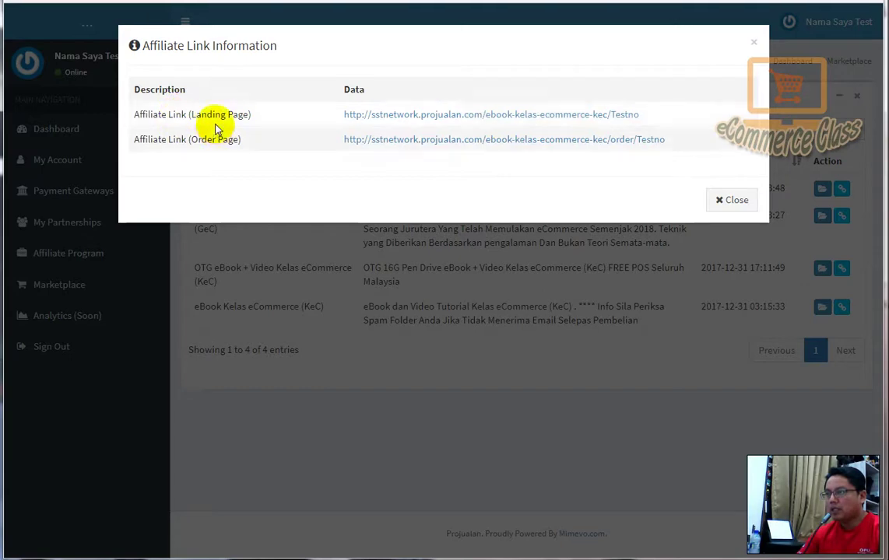
- Visit the KeC affiliate landing page, then load its order form showing total MYR 0.00
left_click(460, 117)
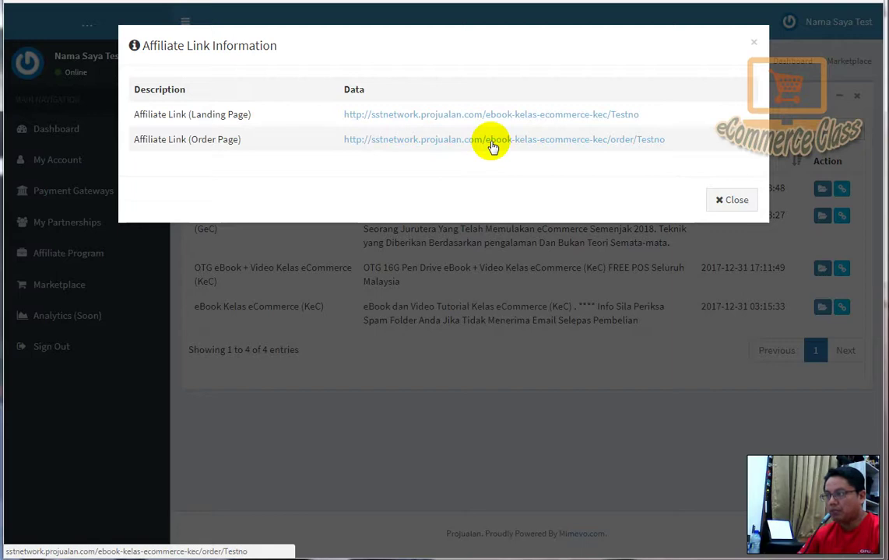
left_click(492, 147)
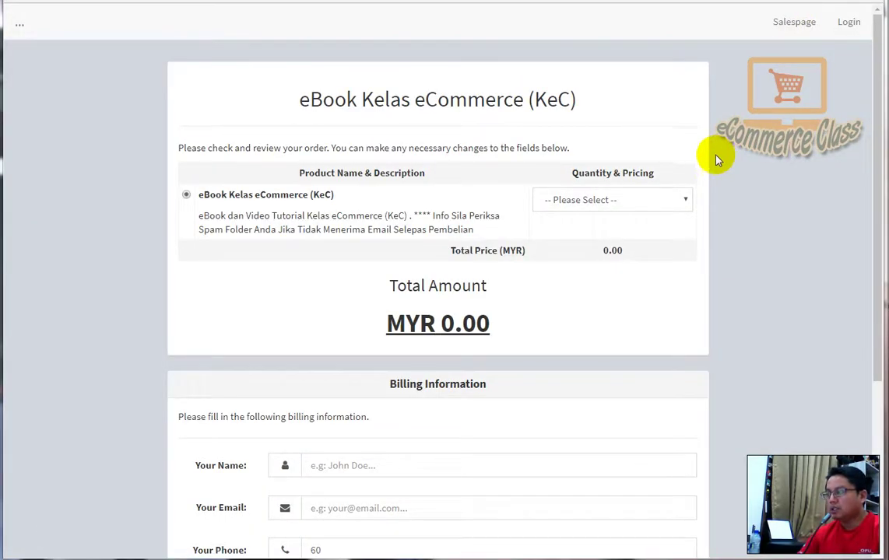
- Look over the order form's Quantity & Pricing options and dismiss them without choosing
left_click(669, 200)
left_click(731, 225)
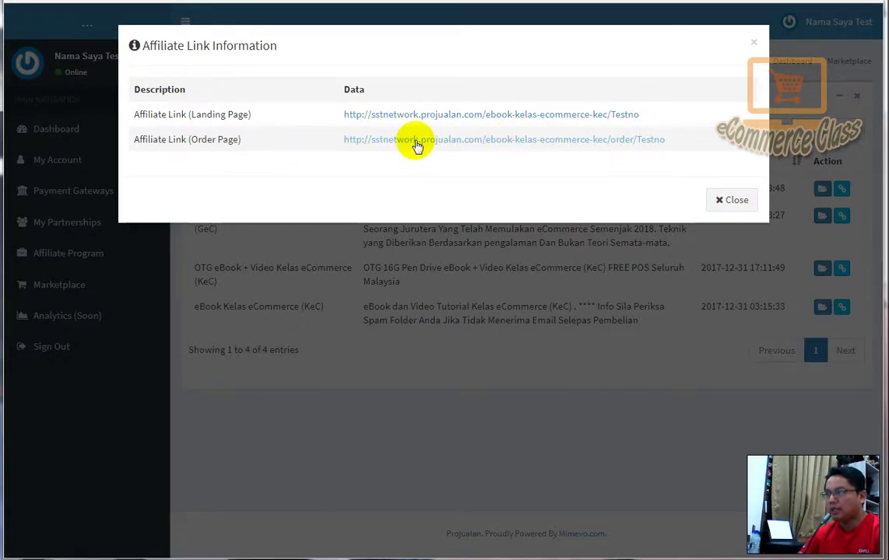
- Close the KeC link details and show affiliate links for OTG eBook + Video Kelas eCommerce (KeC)
left_click(728, 201)
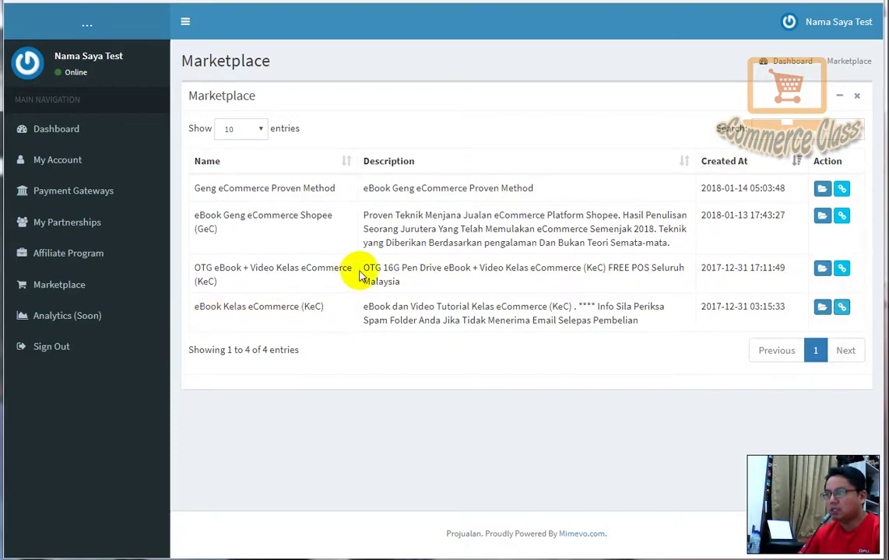
left_click(841, 268)
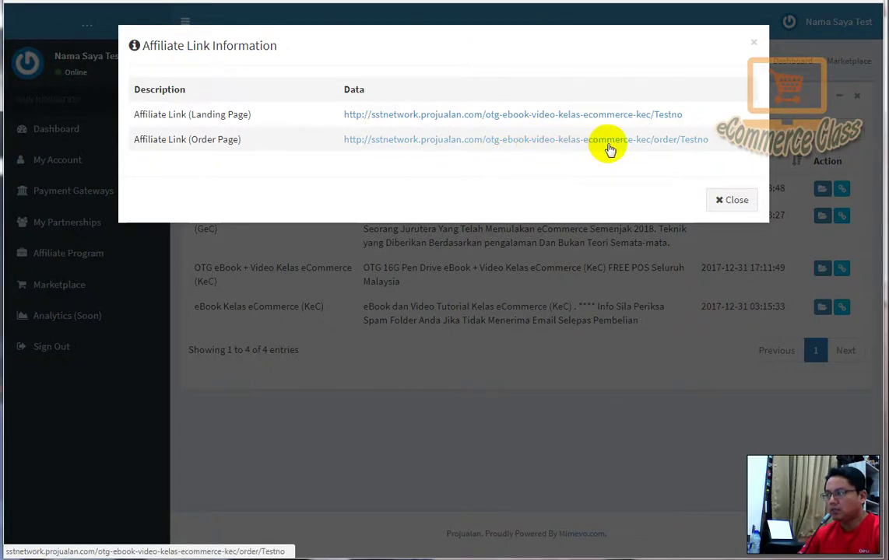
left_click(542, 119)
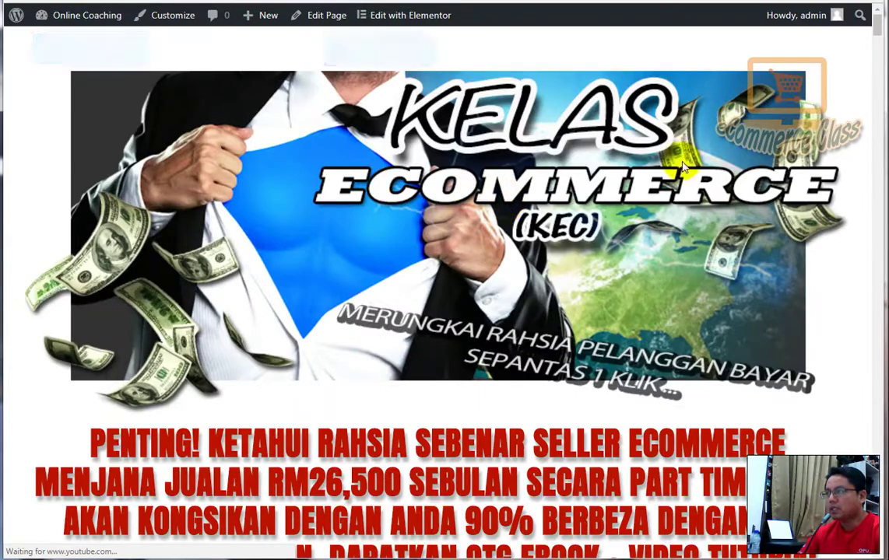
scroll(878, 41, "down", 10)
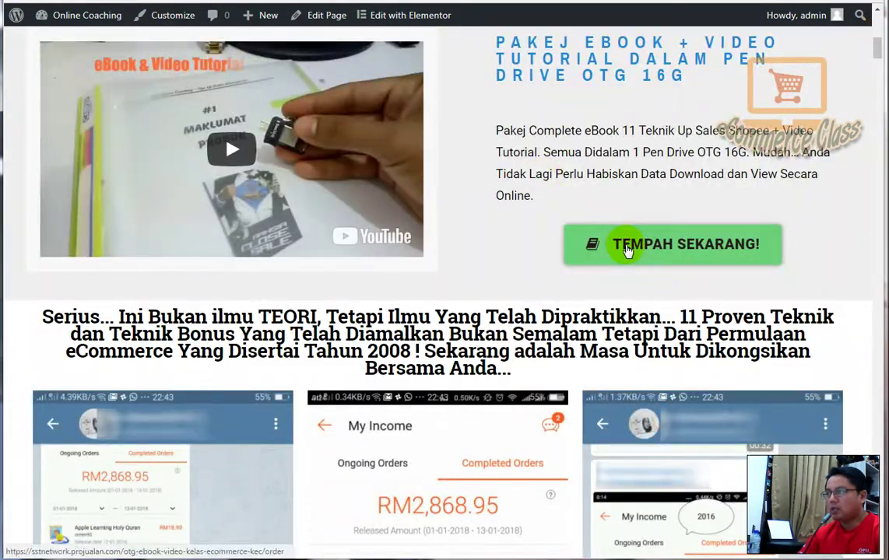
left_click_drag(875, 53, 876, 294)
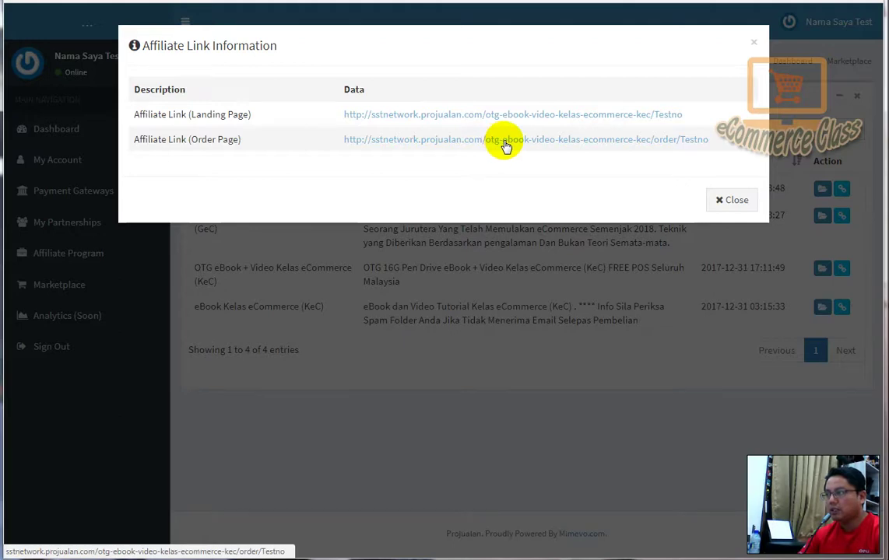
- Price the OTG eBook order at MYR 129.00, then show the eBook KeC affiliate links
left_click(505, 144)
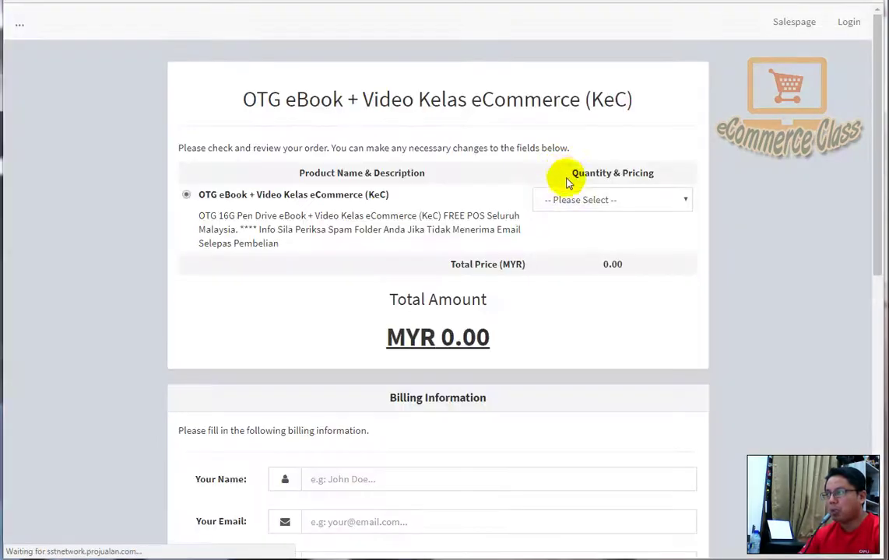
left_click(595, 200)
left_click(601, 232)
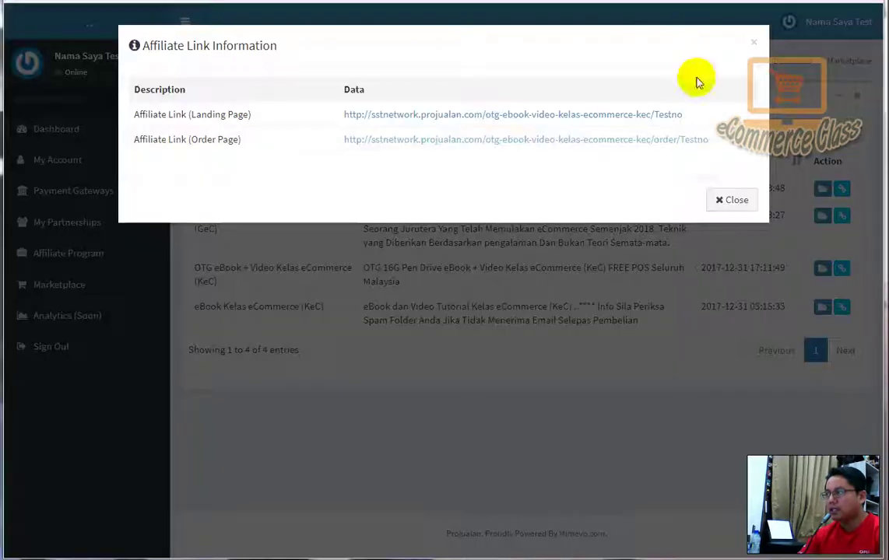
left_click(729, 200)
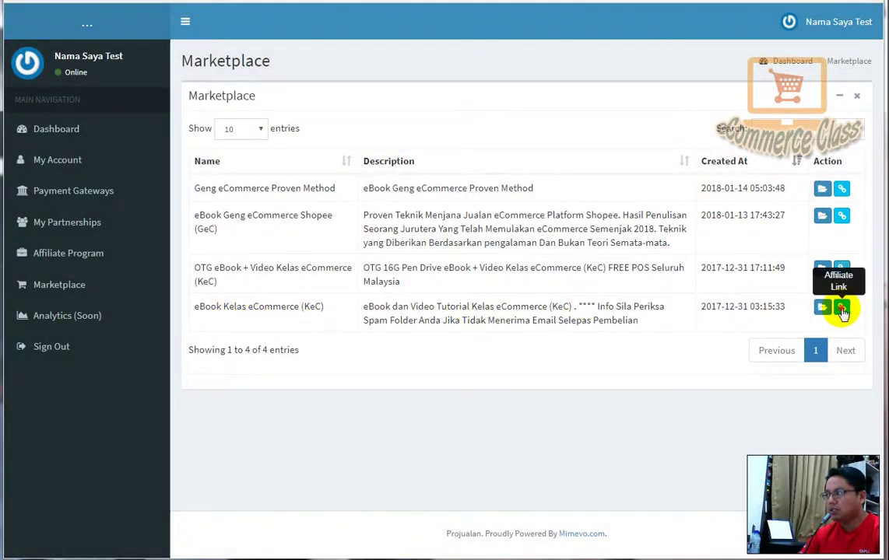
left_click(844, 309)
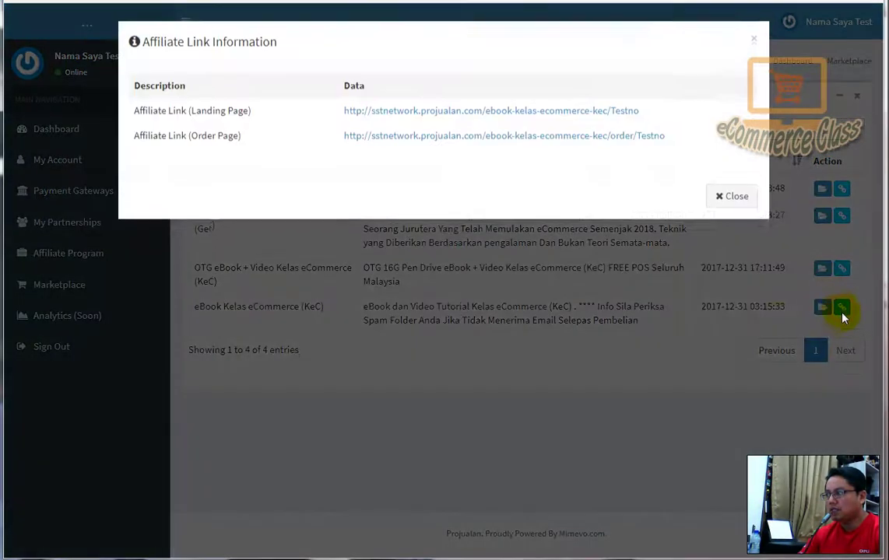
left_click(456, 116)
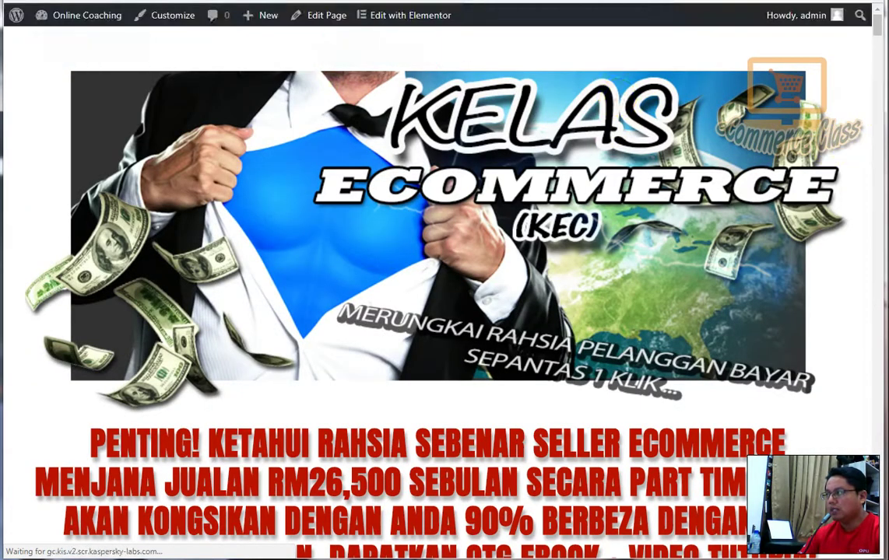
left_click_drag(878, 53, 867, 296)
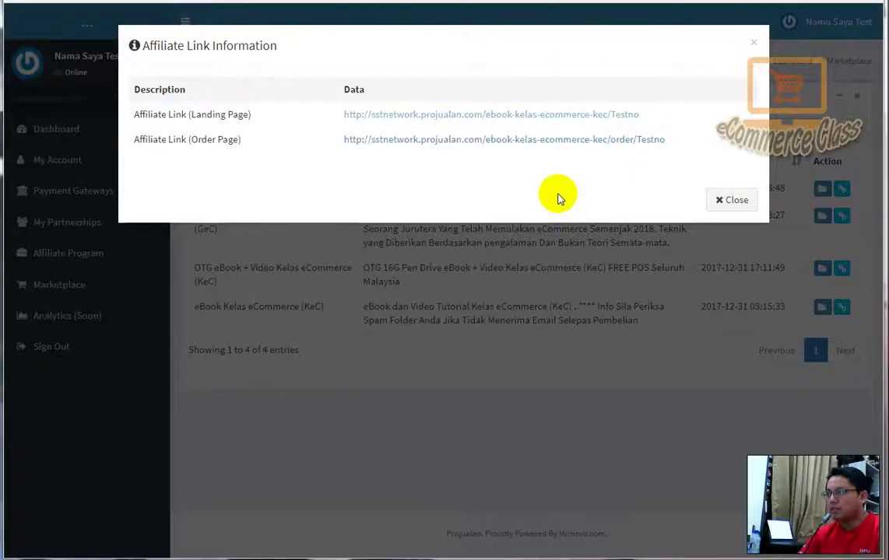
left_click(543, 145)
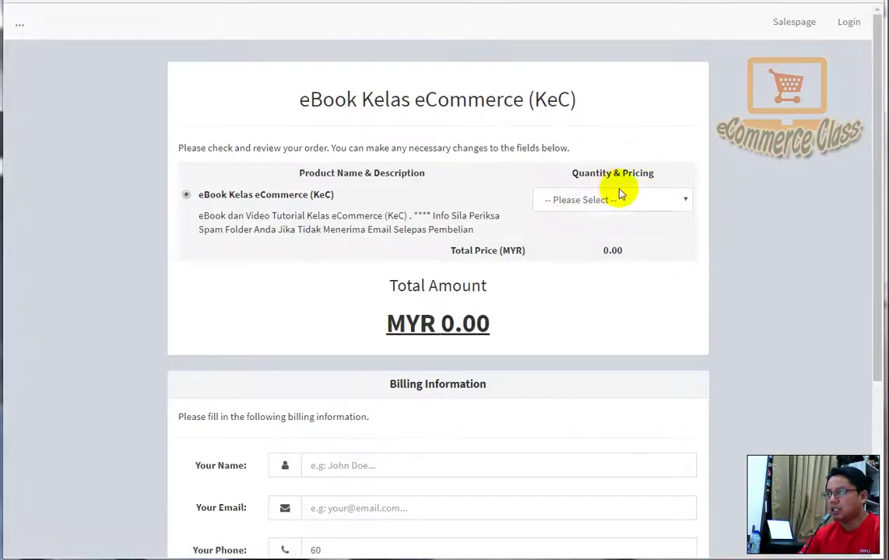
left_click(621, 196)
left_click(611, 231)
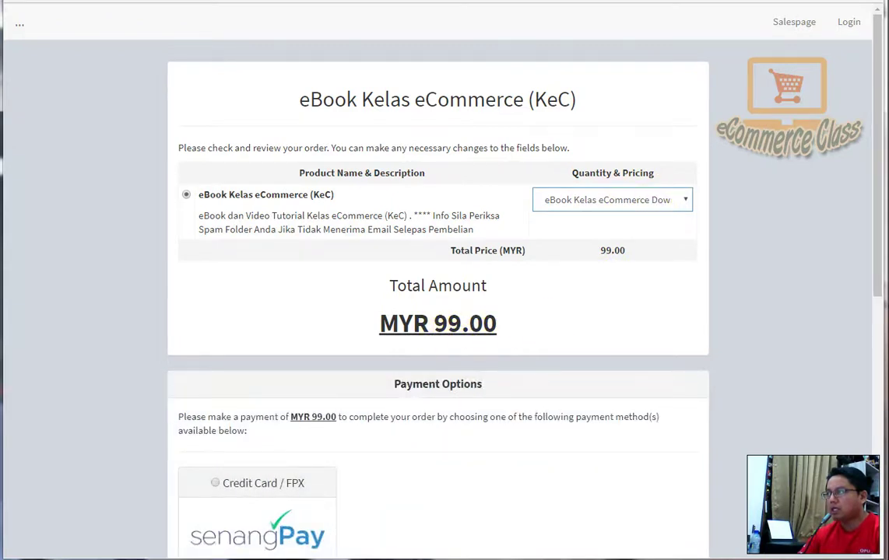
key("Down")
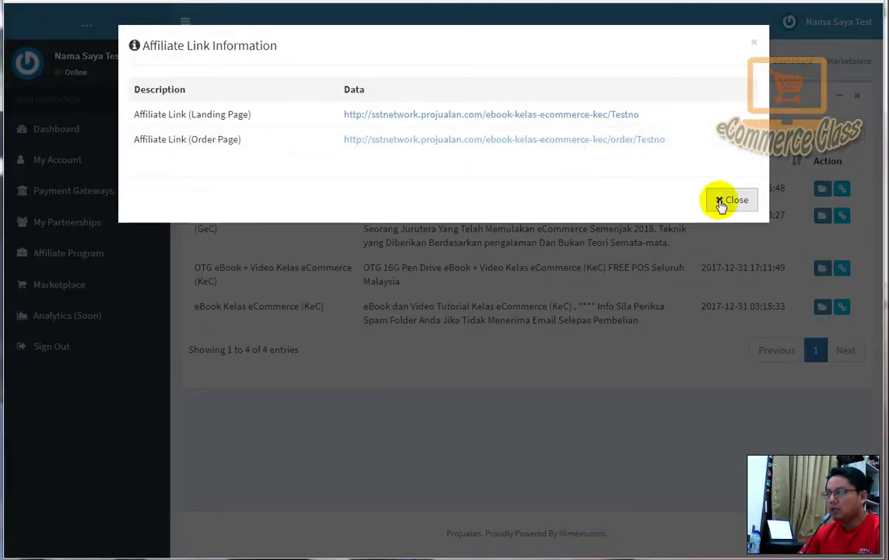
- View the OTG eBook and eBook Kelas eCommerce (KeC) affiliate links, closing each dialog afterwards
left_click(720, 201)
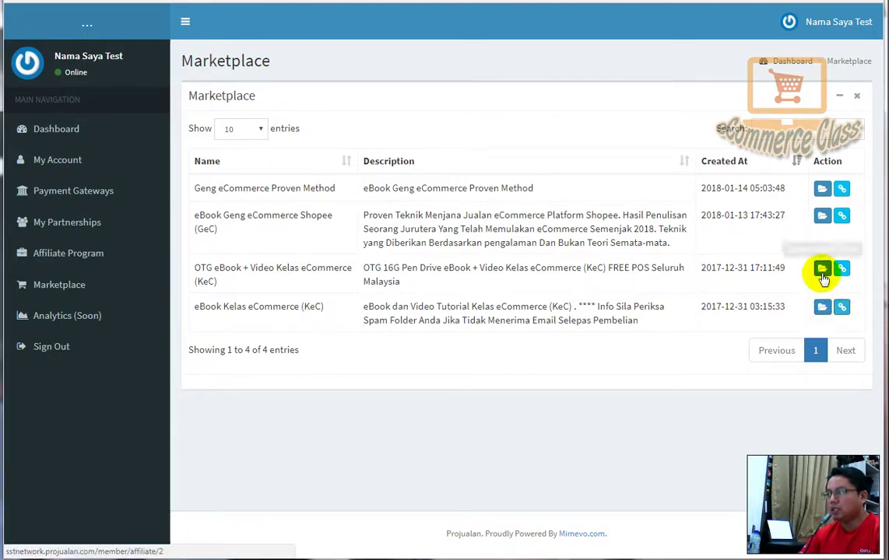
left_click(842, 269)
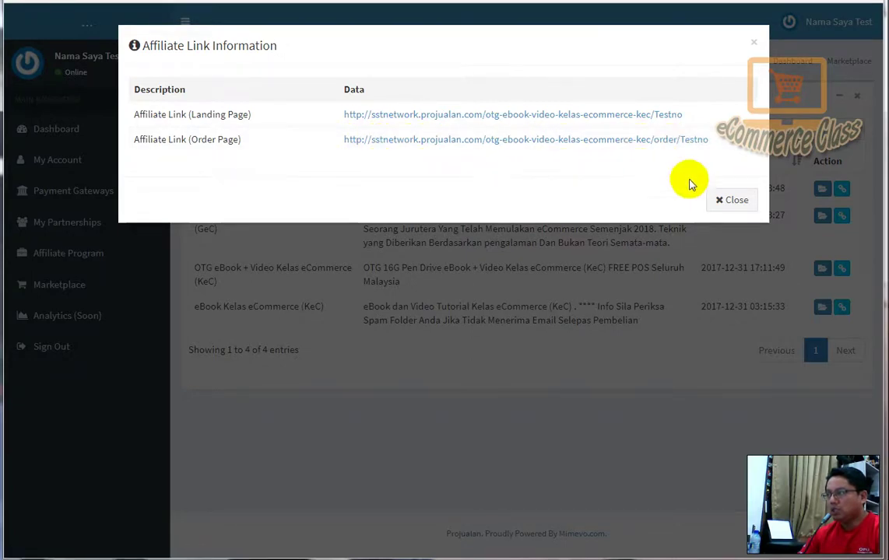
left_click(734, 200)
left_click(842, 308)
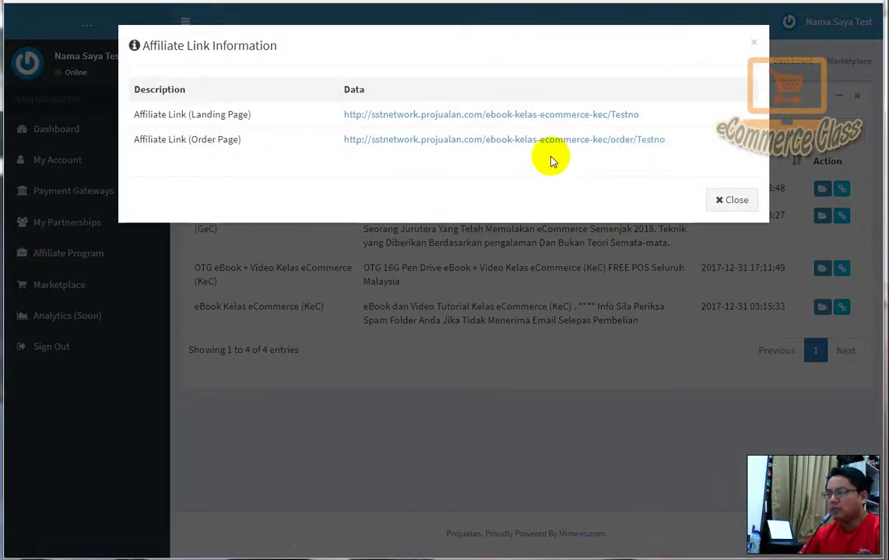
left_click(733, 201)
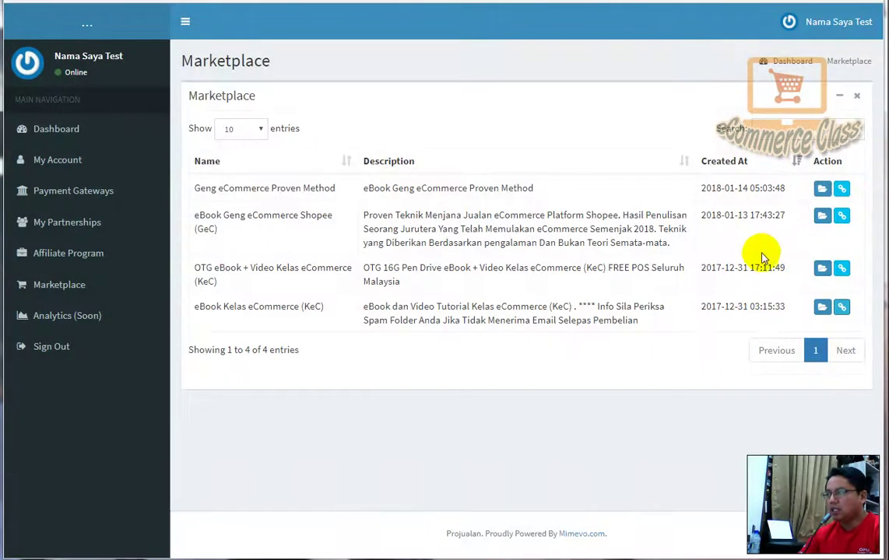